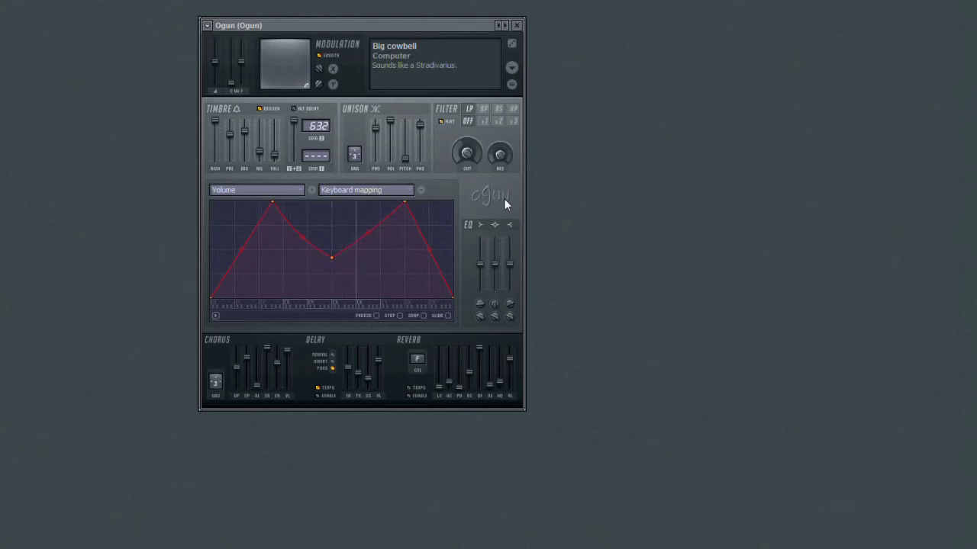
- Choose Save state file... from the Ogun volume envelope's options menu
{"action": "left_click", "coordinate": [218, 318]}
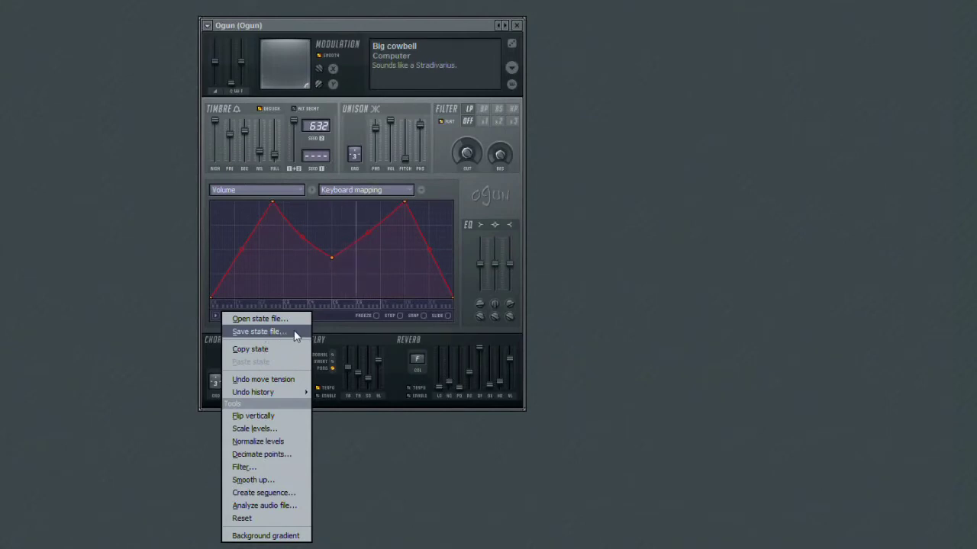
{"action": "left_click", "coordinate": [295, 333]}
{"action": "type", "text": "My Volume Curve"}
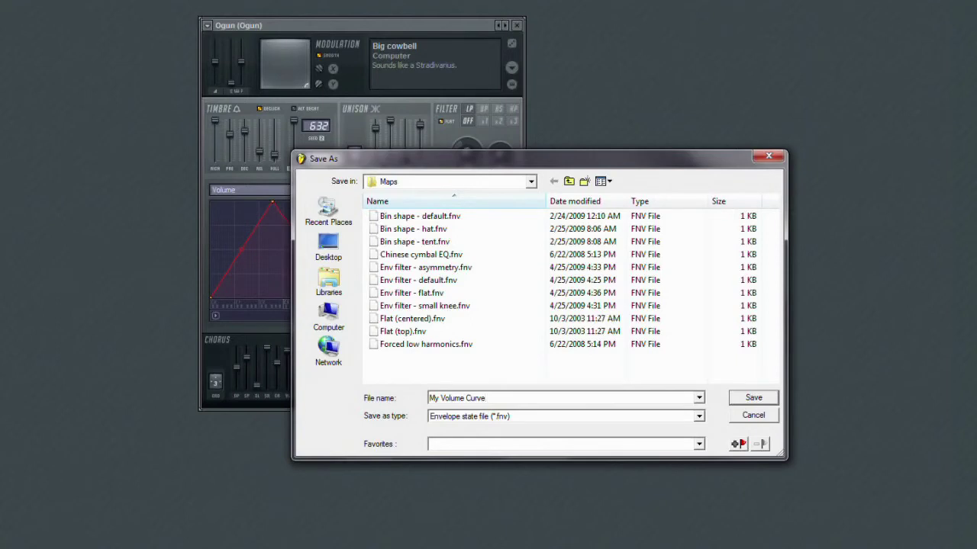
- Save the envelope state as 'My Volume Curve' in the Maps folder
{"action": "key", "text": "Return"}
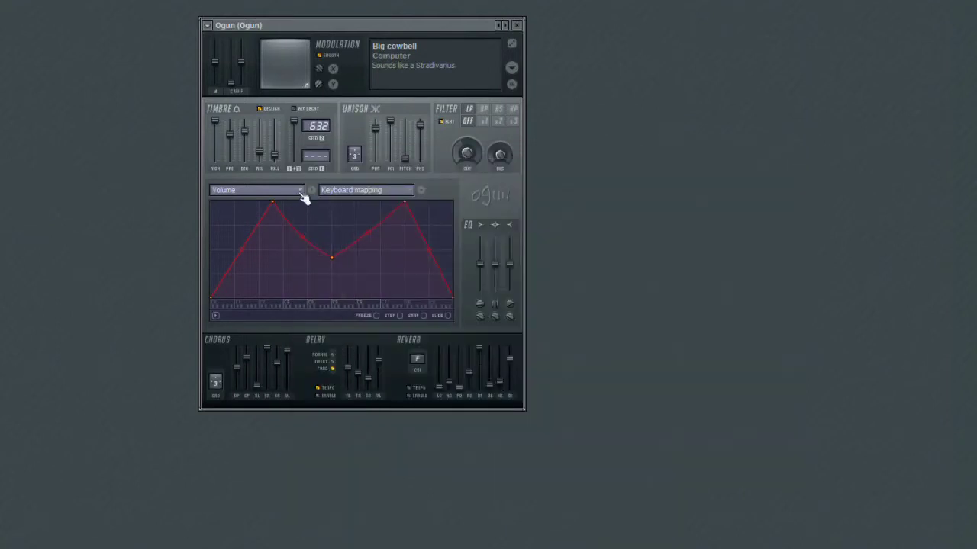
{"action": "left_click", "coordinate": [216, 315]}
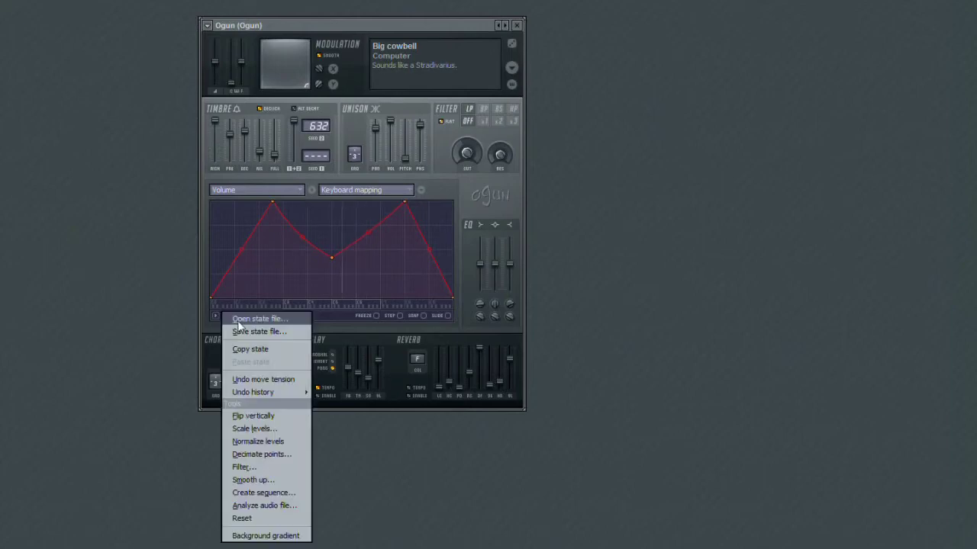
- Load envelope state files through Open state file..., ending with My Volume Curve.fnv
{"action": "left_click", "coordinate": [239, 319]}
{"action": "double_click", "coordinate": [434, 359]}
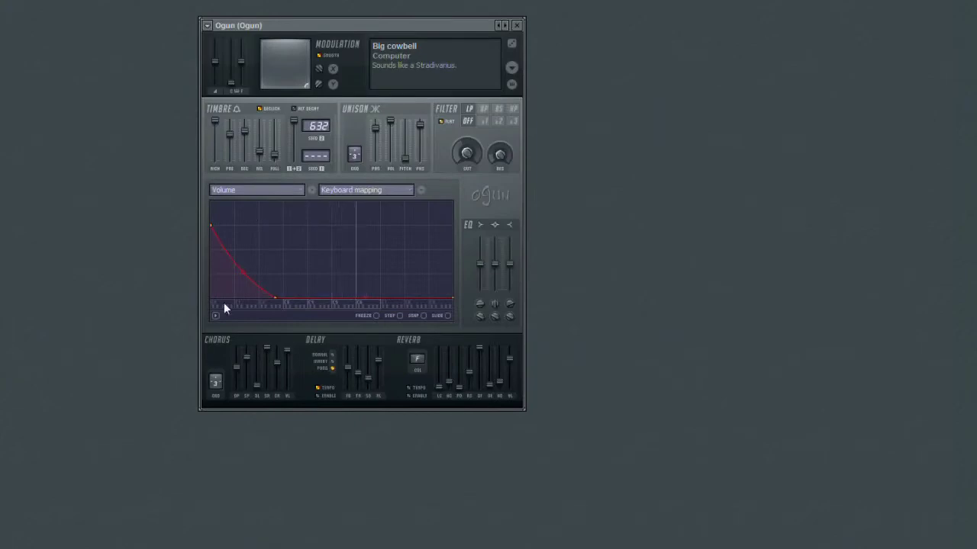
{"action": "left_click", "coordinate": [216, 315]}
{"action": "left_click", "coordinate": [241, 317]}
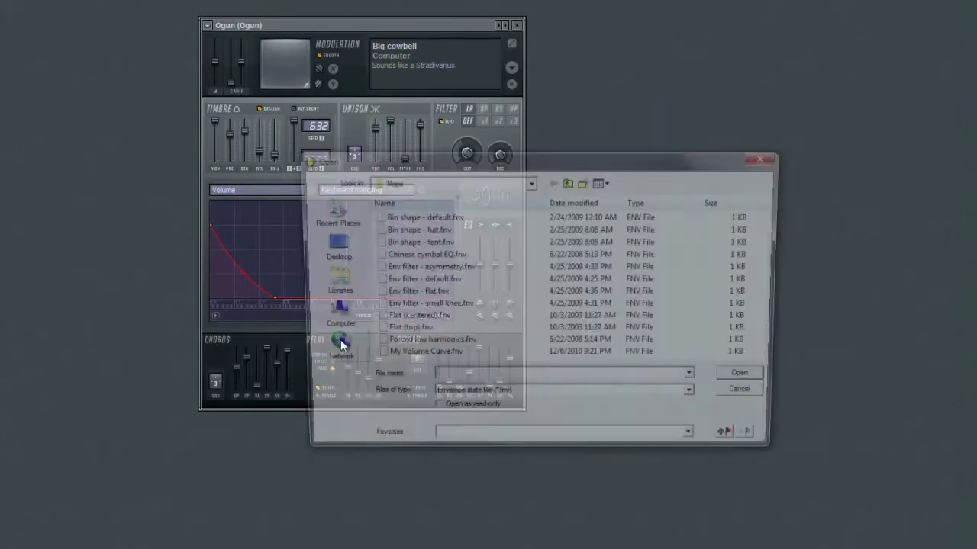
{"action": "double_click", "coordinate": [427, 352]}
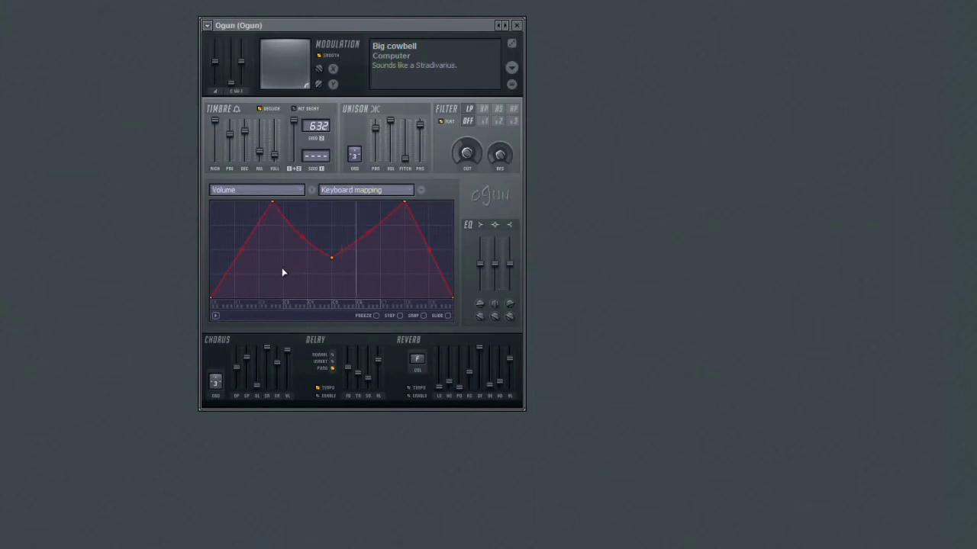
{"action": "left_click", "coordinate": [217, 315]}
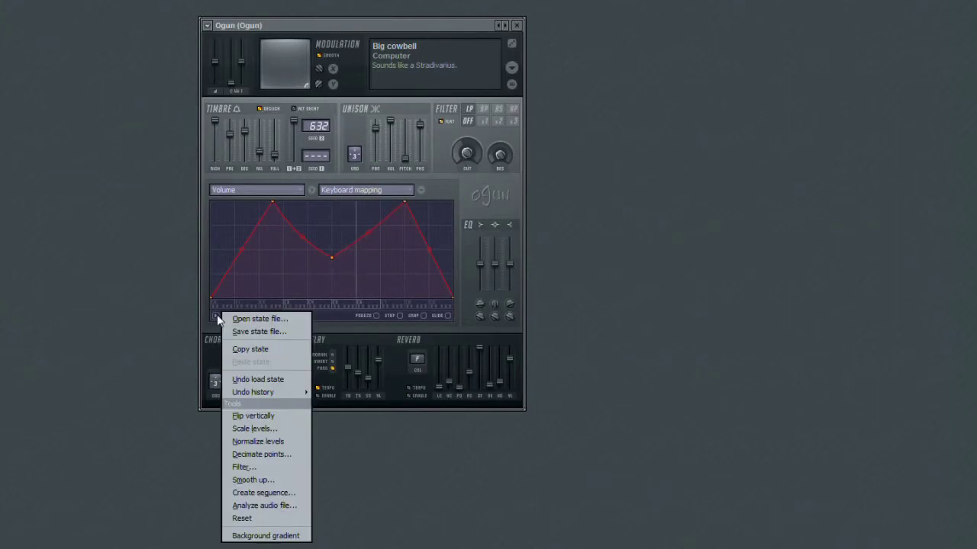
{"action": "left_click", "coordinate": [254, 350]}
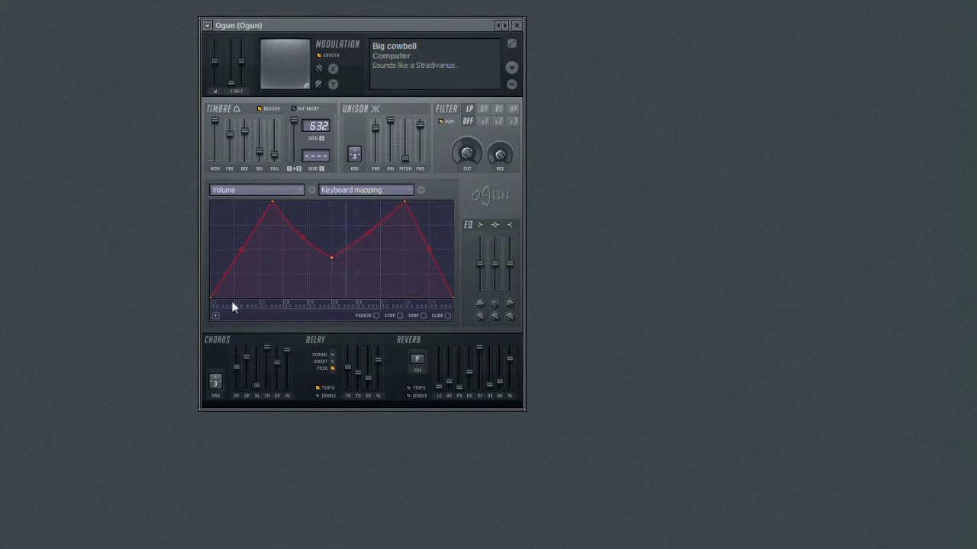
{"action": "left_click_drag", "start_coordinate": [334, 261], "coordinate": [331, 294]}
{"action": "left_click_drag", "start_coordinate": [276, 203], "coordinate": [272, 233]}
{"action": "left_click", "coordinate": [216, 315]}
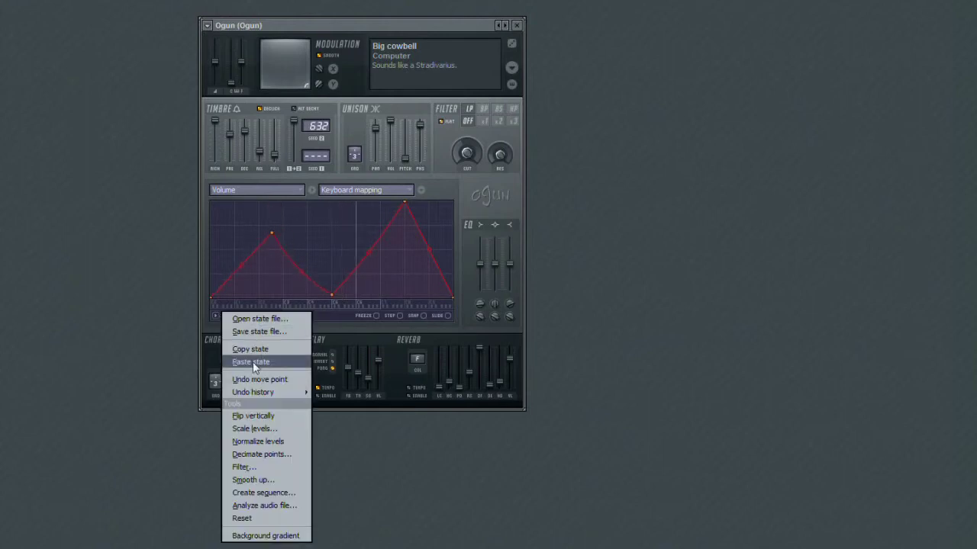
{"action": "left_click", "coordinate": [258, 379]}
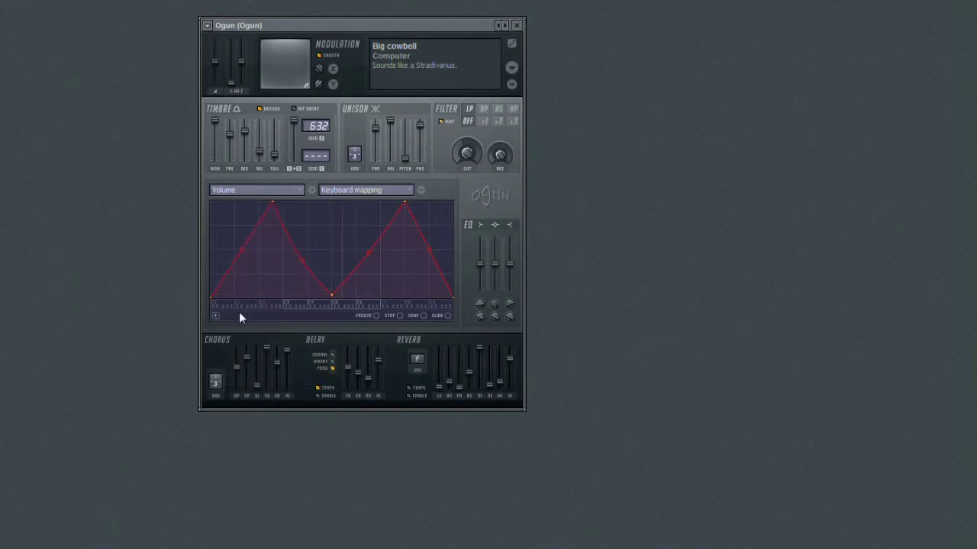
{"action": "left_click", "coordinate": [215, 315]}
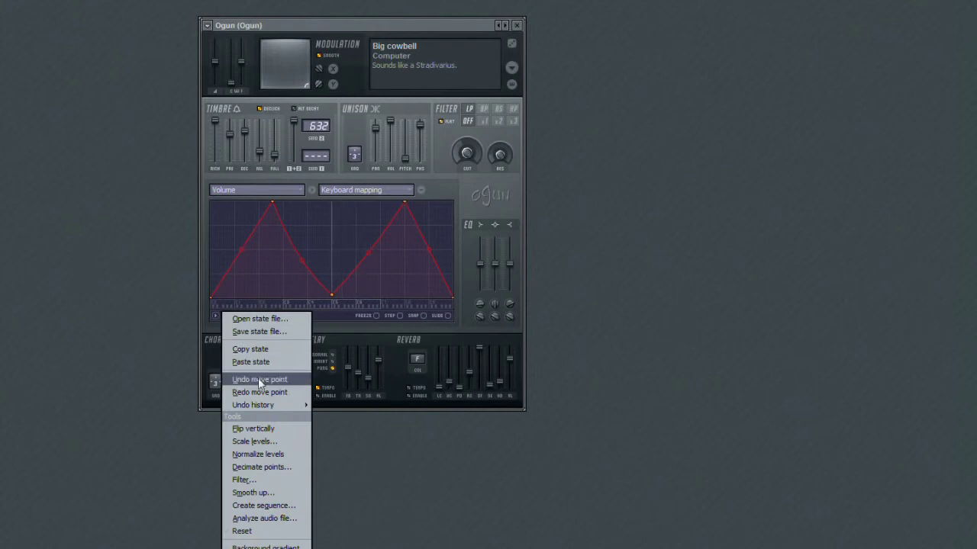
{"action": "left_click", "coordinate": [258, 377]}
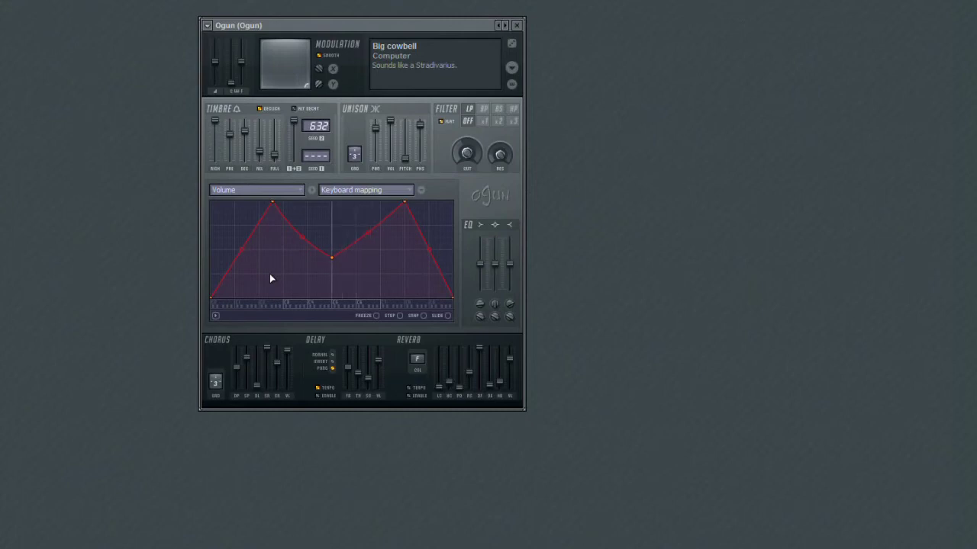
- Flip the volume envelope vertically, preview Scale levels without applying it, then normalize levels
{"action": "left_click", "coordinate": [216, 316]}
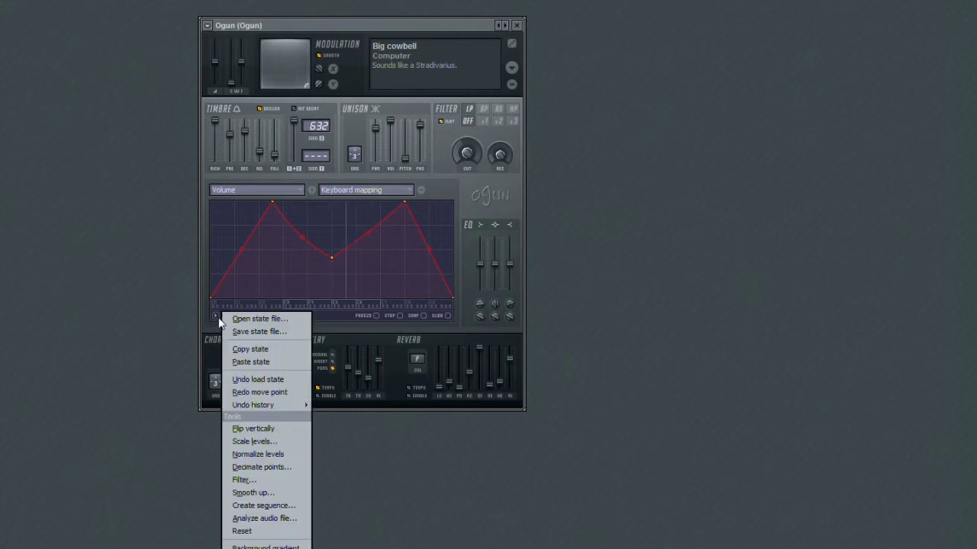
{"action": "left_click", "coordinate": [274, 428]}
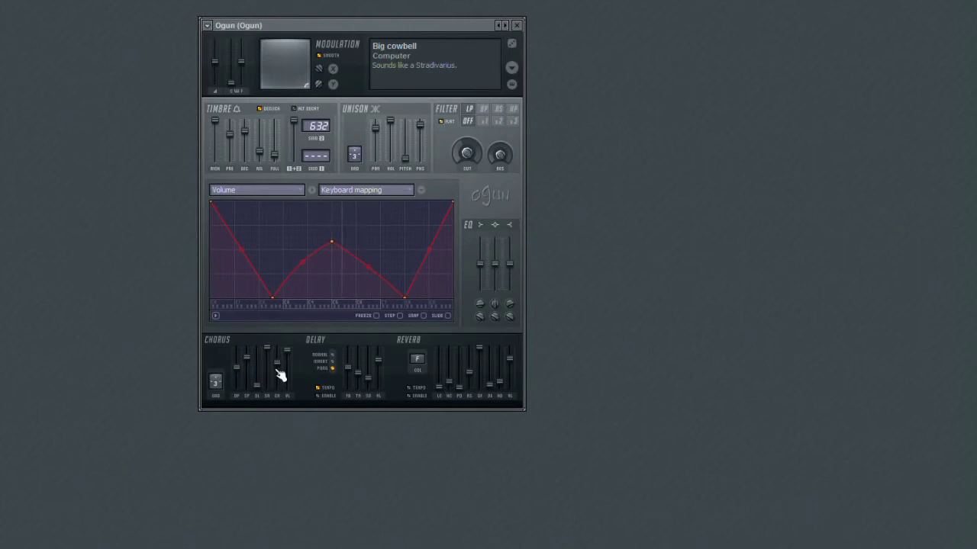
{"action": "left_click", "coordinate": [216, 315]}
{"action": "left_click", "coordinate": [255, 428]}
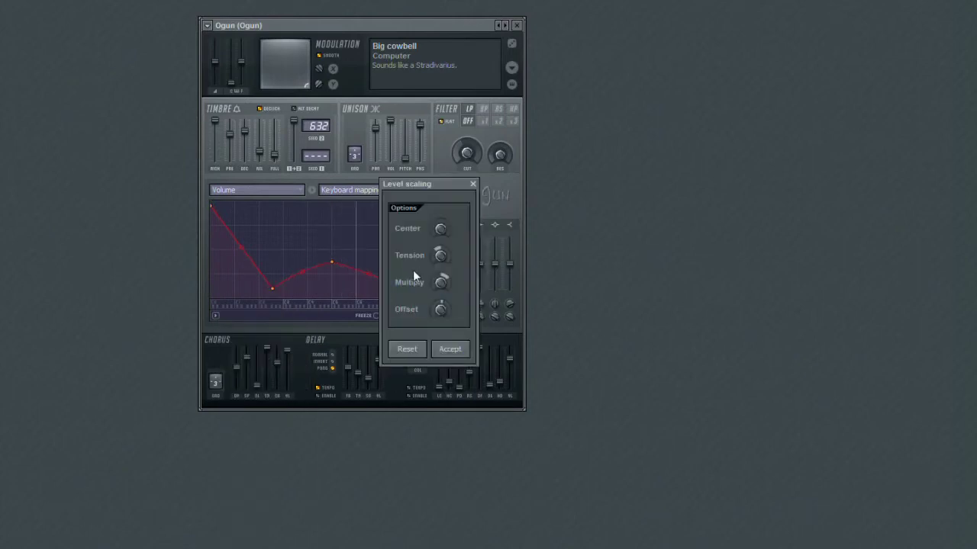
{"action": "mouse_move", "coordinate": [440, 256]}
{"action": "left_mouse_down"}
{"action": "mouse_move", "coordinate": [438, 222]}
{"action": "mouse_move", "coordinate": [441, 264]}
{"action": "mouse_move", "coordinate": [446, 183]}
{"action": "mouse_move", "coordinate": [463, 200]}
{"action": "left_mouse_up"}
{"action": "left_click", "coordinate": [473, 186]}
{"action": "left_click", "coordinate": [217, 315]}
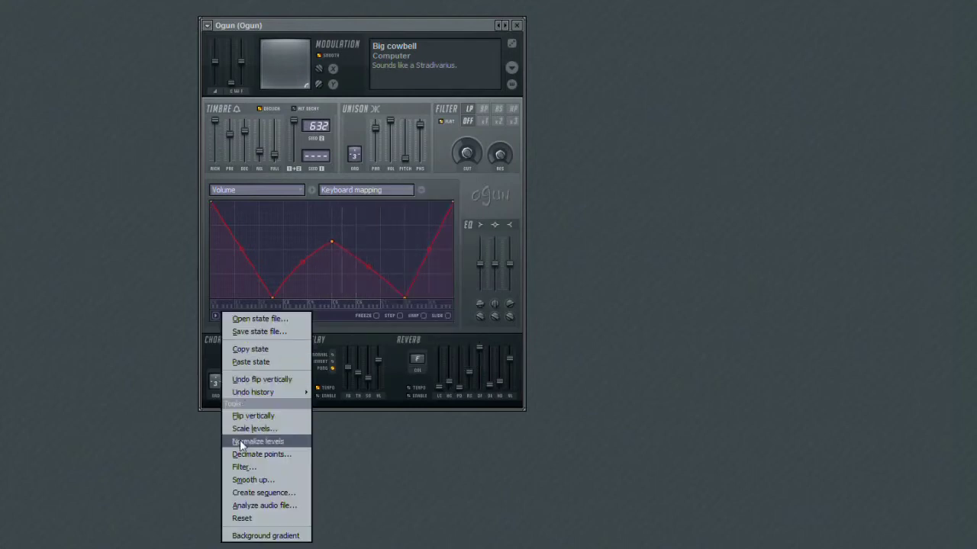
{"action": "left_click", "coordinate": [239, 436]}
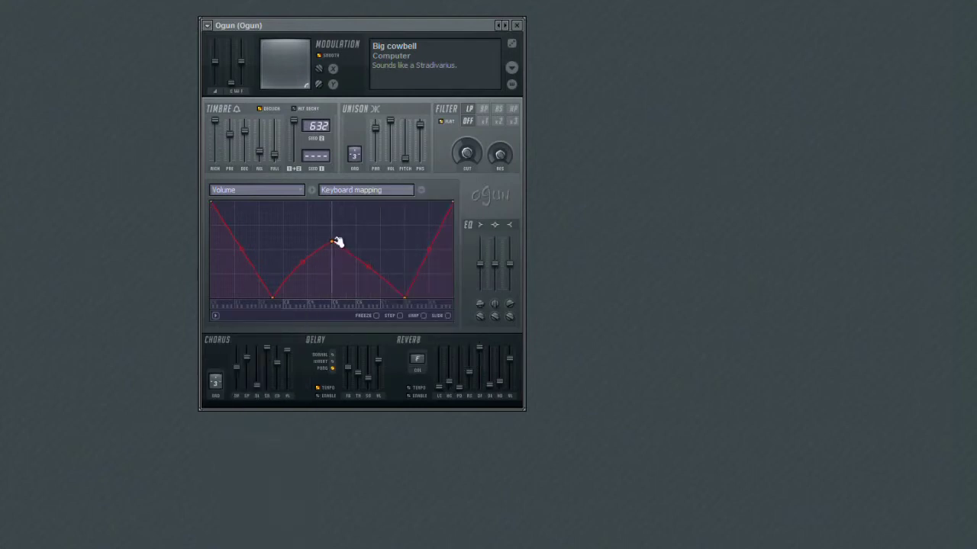
{"action": "left_click", "coordinate": [216, 315]}
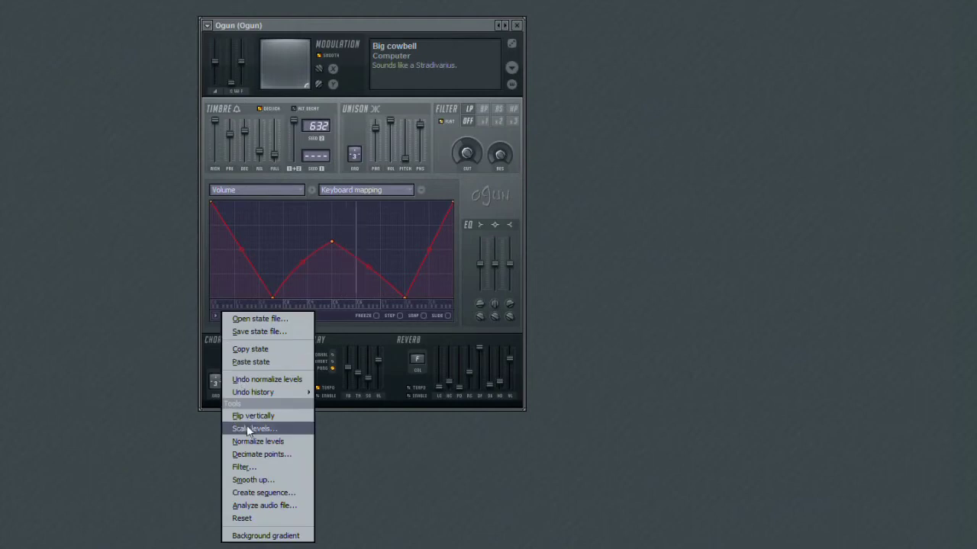
{"action": "left_click", "coordinate": [251, 467]}
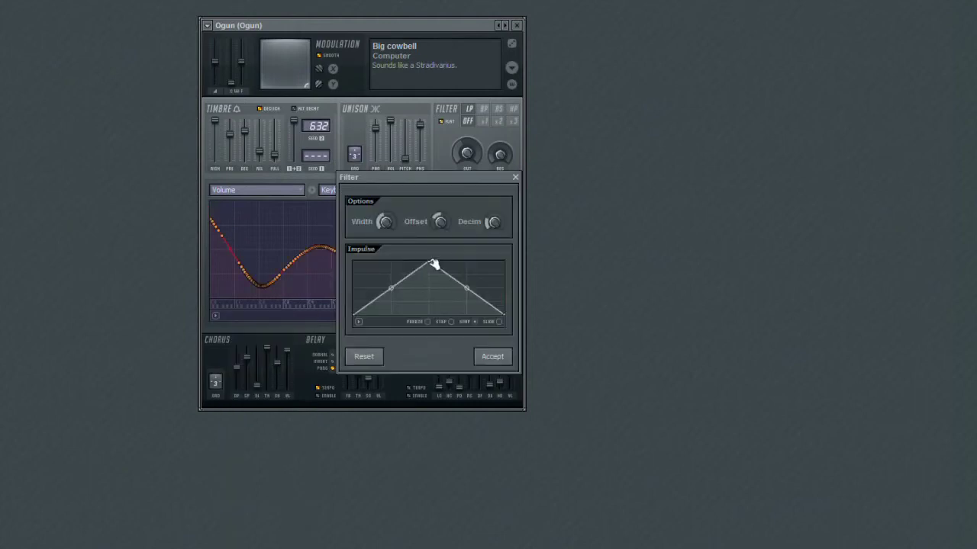
{"action": "mouse_move", "coordinate": [393, 220]}
{"action": "left_mouse_down"}
{"action": "mouse_move", "coordinate": [383, 169]}
{"action": "mouse_move", "coordinate": [391, 223]}
{"action": "mouse_move", "coordinate": [435, 241]}
{"action": "left_mouse_up"}
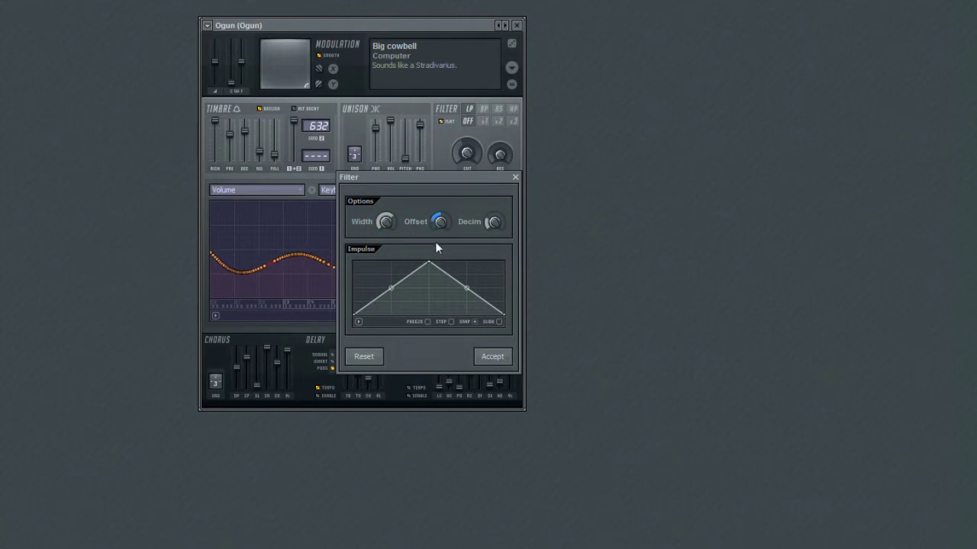
{"action": "left_click", "coordinate": [515, 177]}
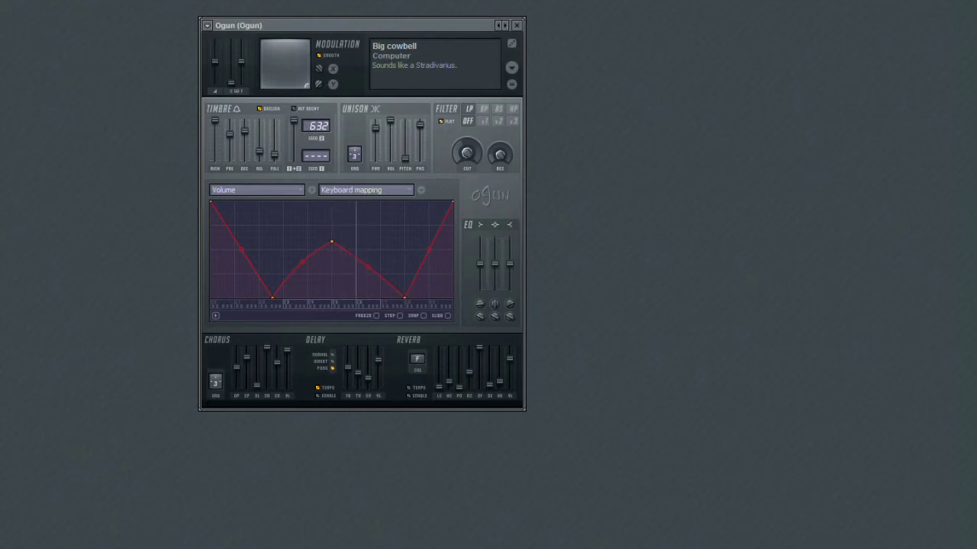
{"action": "left_click", "coordinate": [216, 316]}
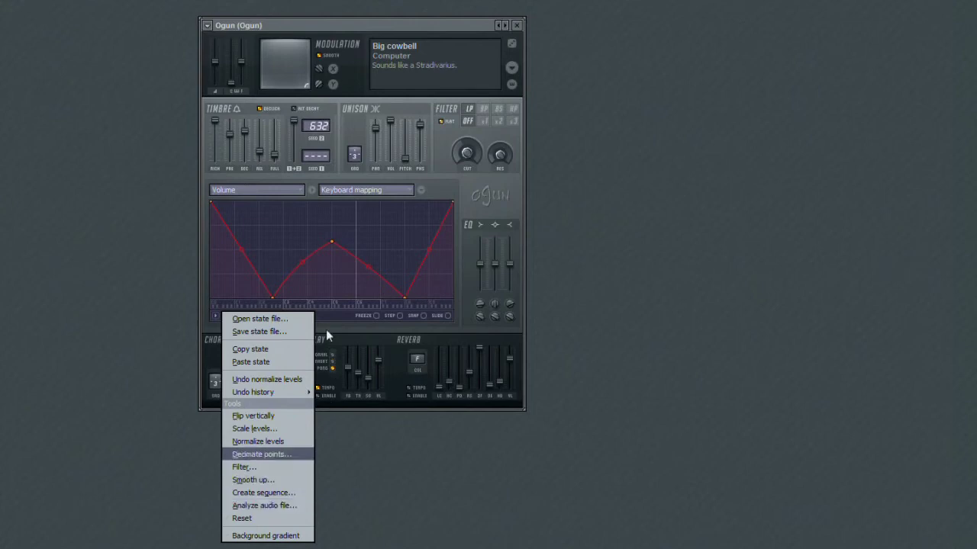
- Dismiss the tools menu and redraw the volume curve freehand across the graph
{"action": "left_click", "coordinate": [326, 316]}
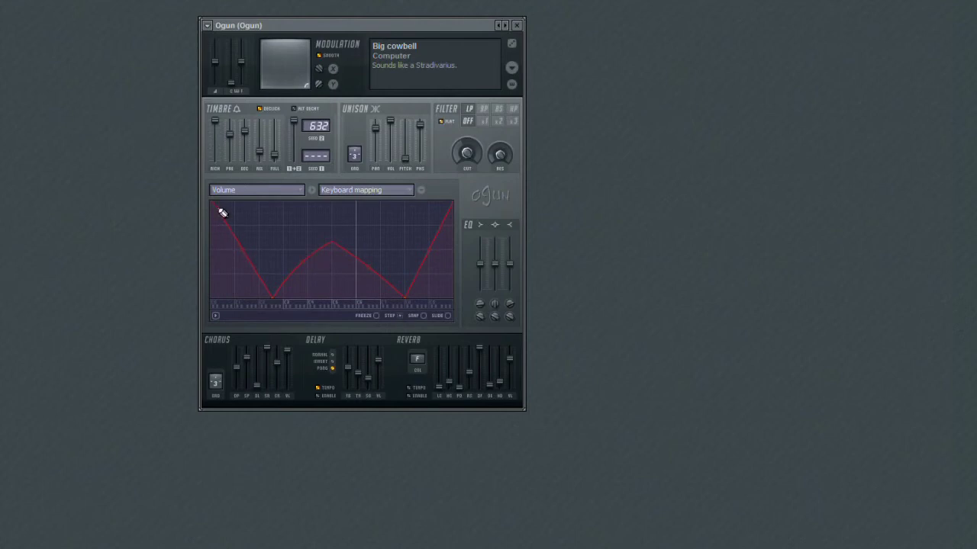
{"action": "mouse_move", "coordinate": [222, 213]}
{"action": "left_mouse_down"}
{"action": "mouse_move", "coordinate": [257, 246]}
{"action": "mouse_move", "coordinate": [294, 262]}
{"action": "mouse_move", "coordinate": [331, 236]}
{"action": "mouse_move", "coordinate": [359, 265]}
{"action": "mouse_move", "coordinate": [398, 269]}
{"action": "mouse_move", "coordinate": [434, 229]}
{"action": "mouse_move", "coordinate": [458, 235]}
{"action": "mouse_move", "coordinate": [439, 231]}
{"action": "left_mouse_up"}
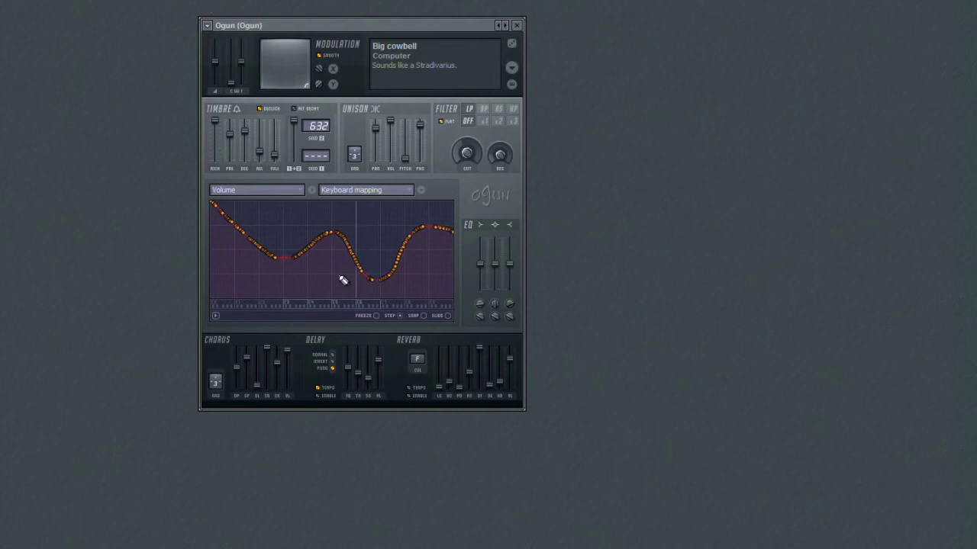
- Enable SNAP and draw flat stepped sections on the right half and descending part
{"action": "left_click", "coordinate": [424, 316]}
{"action": "mouse_move", "coordinate": [290, 270]}
{"action": "left_mouse_down"}
{"action": "mouse_move", "coordinate": [310, 279]}
{"action": "mouse_move", "coordinate": [342, 246]}
{"action": "mouse_move", "coordinate": [370, 257]}
{"action": "mouse_move", "coordinate": [420, 236]}
{"action": "mouse_move", "coordinate": [452, 275]}
{"action": "left_mouse_up"}
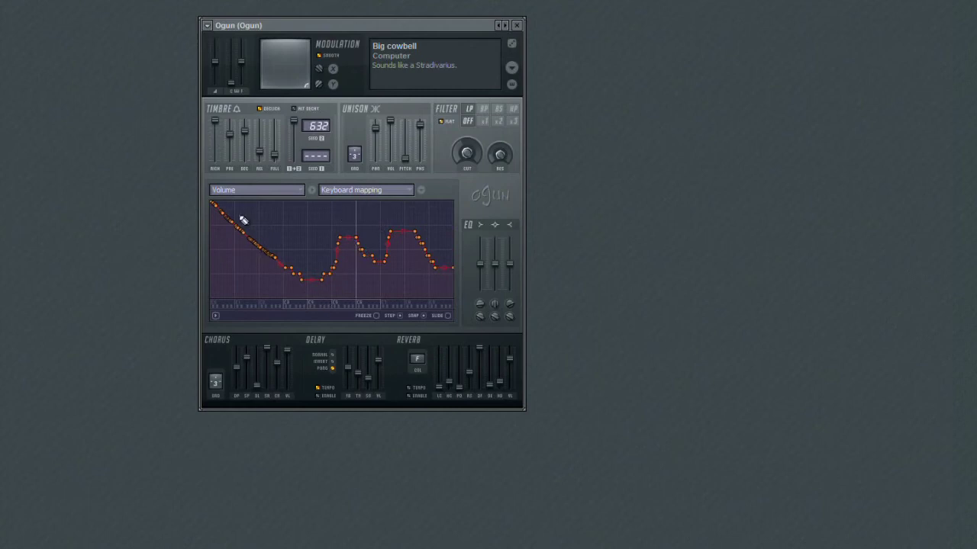
{"action": "left_click_drag", "start_coordinate": [255, 236], "coordinate": [305, 255]}
- Switch to Velocity mapping and add points forming a raised step on the curve's right side
{"action": "left_click", "coordinate": [350, 191]}
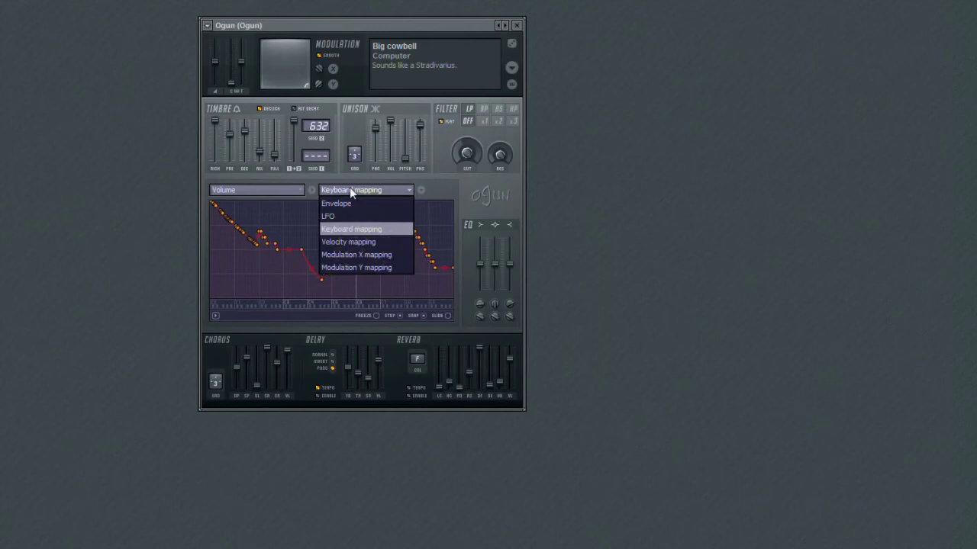
{"action": "left_click", "coordinate": [350, 241]}
{"action": "left_click", "coordinate": [317, 268]}
{"action": "left_click", "coordinate": [332, 268]}
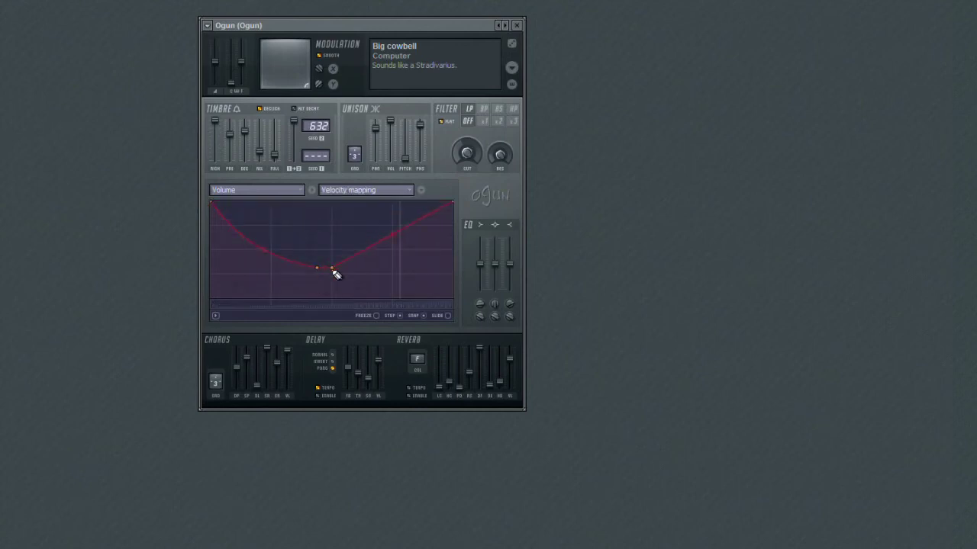
{"action": "left_click", "coordinate": [346, 243]}
{"action": "left_click", "coordinate": [361, 243]}
- Add a bump, a dip and raised end points to the velocity curve, then return to Keyboard mapping
{"action": "left_click", "coordinate": [377, 239]}
{"action": "left_click", "coordinate": [392, 250]}
{"action": "left_click", "coordinate": [407, 250]}
{"action": "left_click", "coordinate": [422, 225]}
{"action": "left_click", "coordinate": [437, 225]}
{"action": "left_click", "coordinate": [354, 194]}
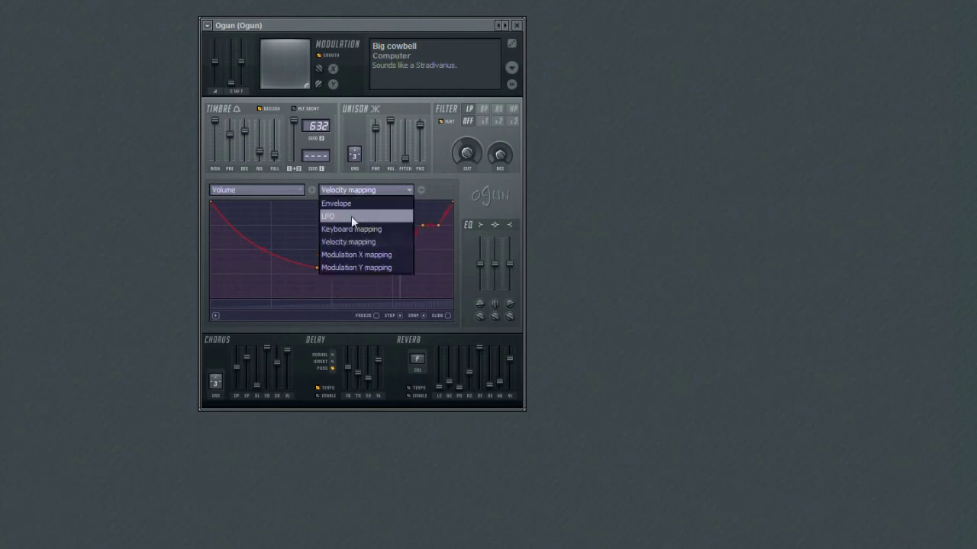
{"action": "left_click", "coordinate": [351, 228]}
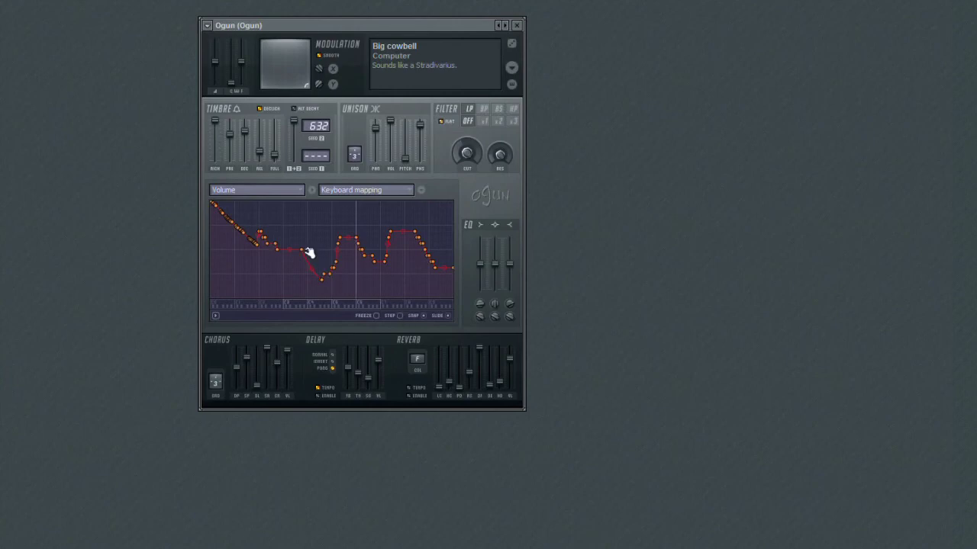
- With SLIDE on, shift the keyboard curve left and back right, then flatten its central dip
{"action": "mouse_move", "coordinate": [305, 252]}
{"action": "left_mouse_down"}
{"action": "mouse_move", "coordinate": [288, 253]}
{"action": "mouse_move", "coordinate": [333, 257]}
{"action": "mouse_move", "coordinate": [279, 262]}
{"action": "left_mouse_up"}
{"action": "mouse_move", "coordinate": [303, 283]}
{"action": "left_mouse_down"}
{"action": "mouse_move", "coordinate": [342, 280]}
{"action": "mouse_move", "coordinate": [308, 283]}
{"action": "left_mouse_up"}
{"action": "left_click_drag", "start_coordinate": [310, 279], "coordinate": [284, 279]}
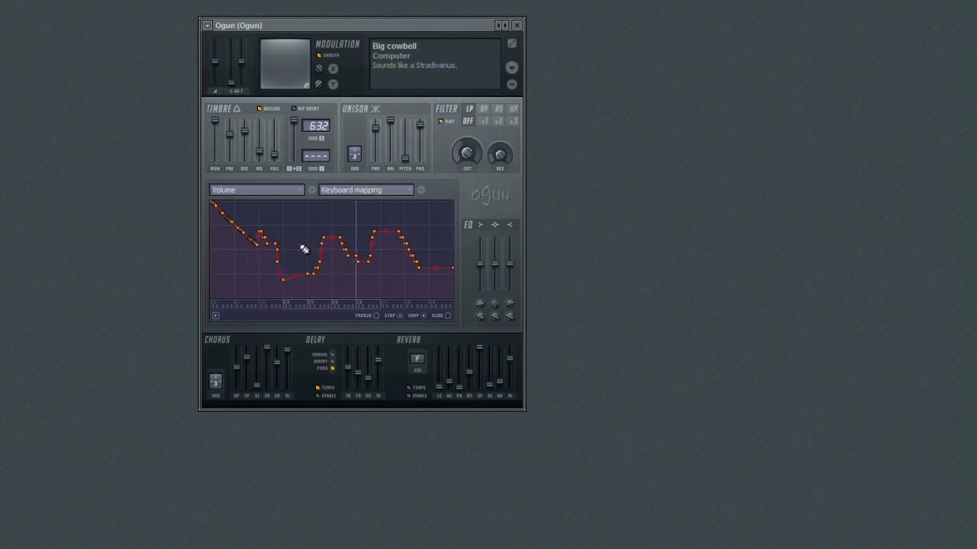